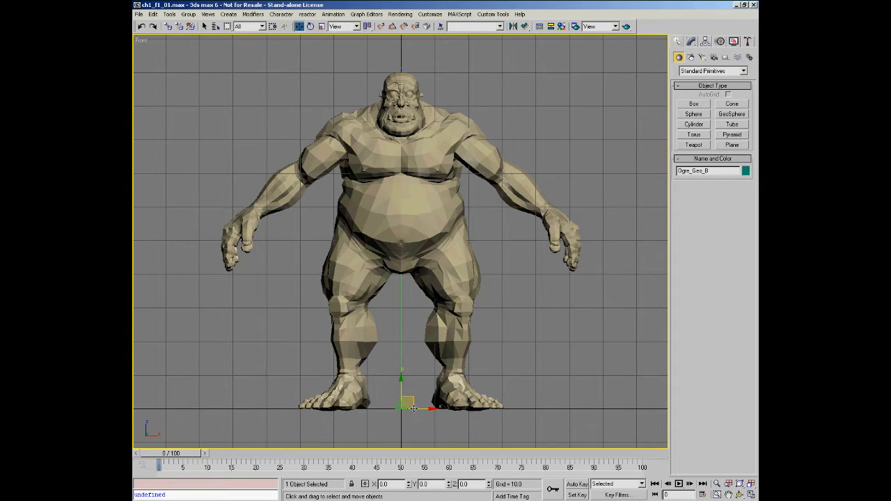
middle_click_drag(413, 409, 396, 401, "alt")
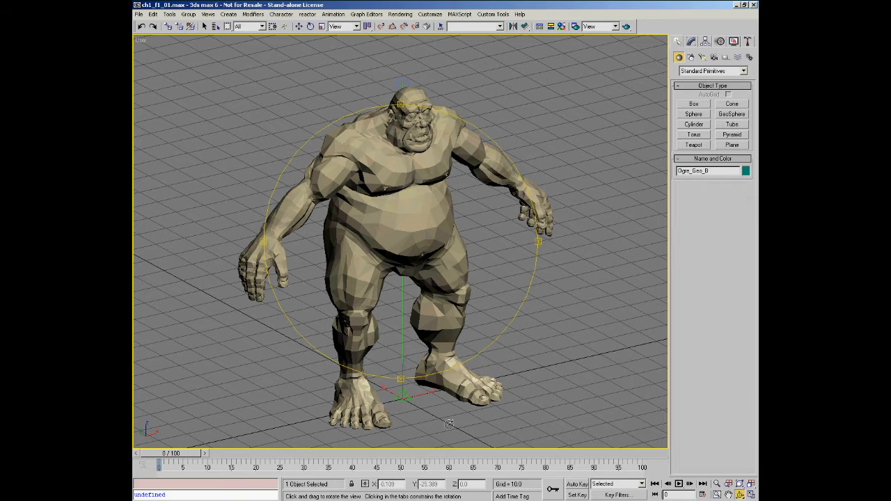
key("f")
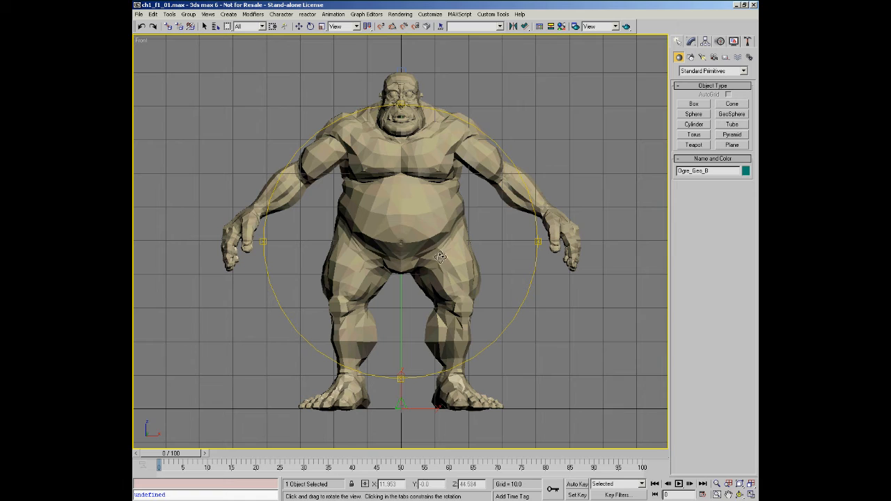
Display the front view in wireframe, restrict selection to Geometry and select all of the ogre's meshes.
key("alt+z")
left_click_drag(422, 296, 441, 308)
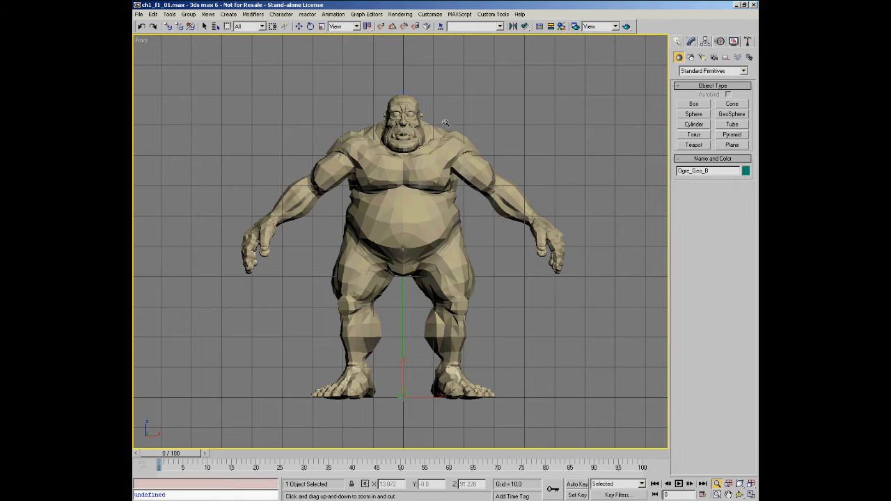
key("w")
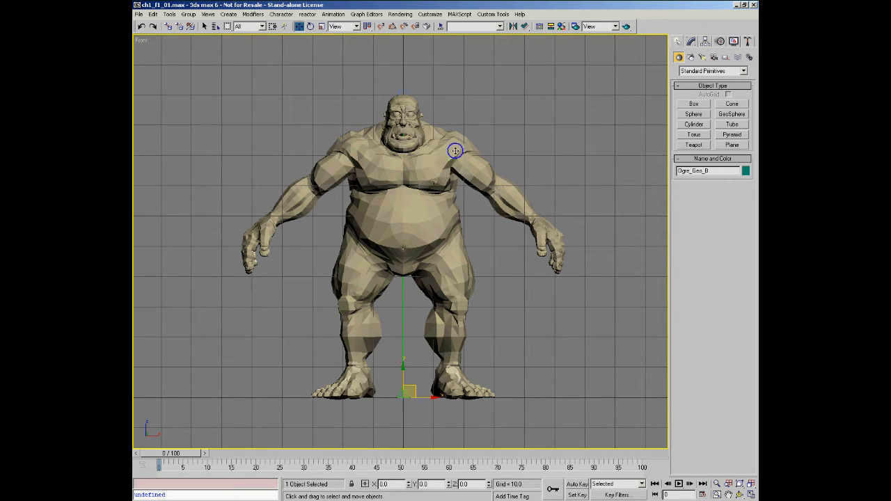
key("F3")
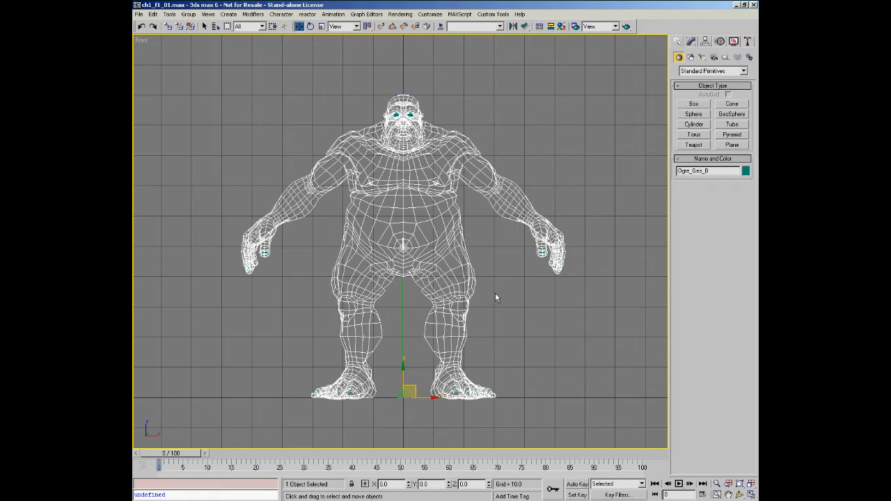
left_click(251, 26)
left_click(247, 32)
left_click_drag(199, 70, 634, 421)
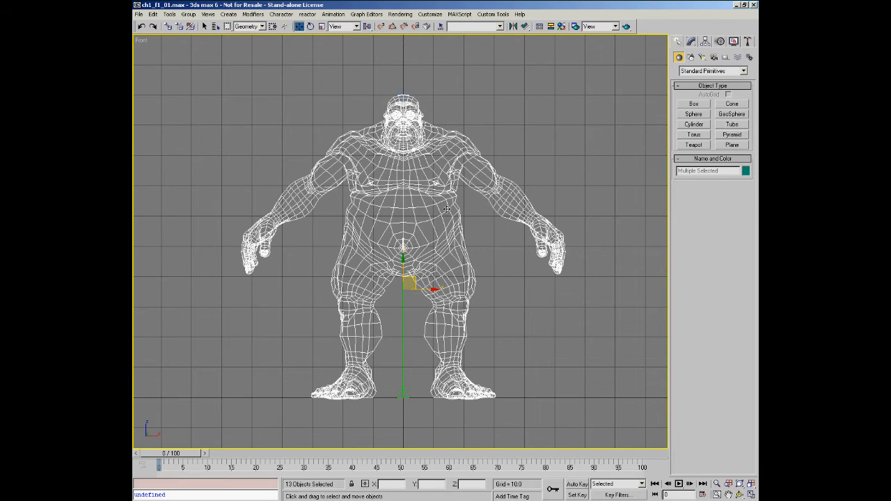
Turn on See-Through for the selected ogre meshes in shaded display and freeze them.
key("ctrl+r")
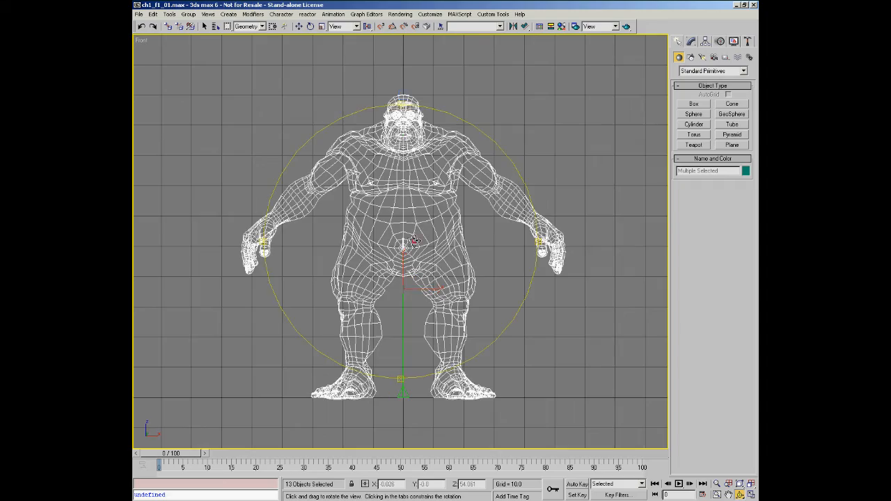
left_click_drag(409, 217, 462, 244)
left_click(734, 42)
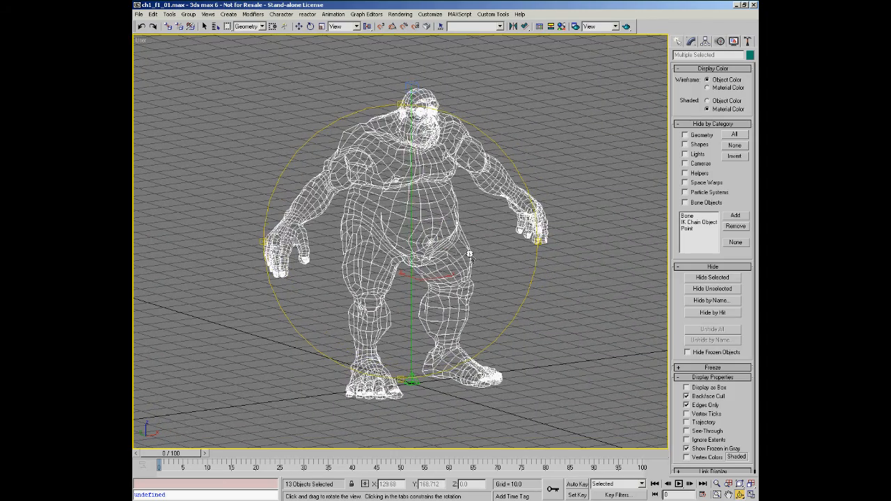
key("F3")
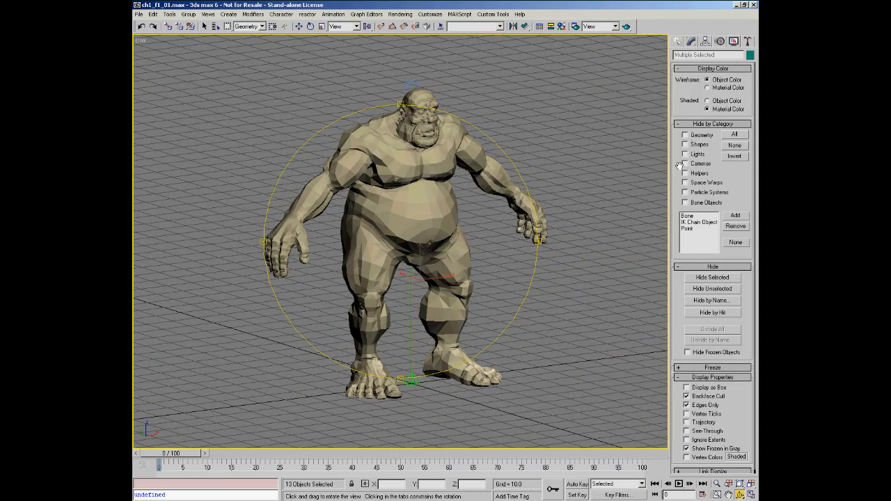
right_click(486, 248)
right_click(486, 249)
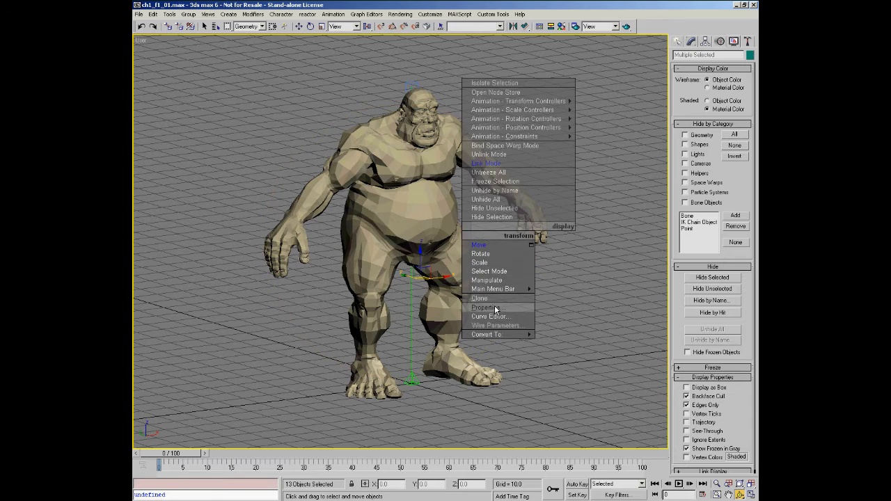
left_click(494, 315)
left_click(376, 259)
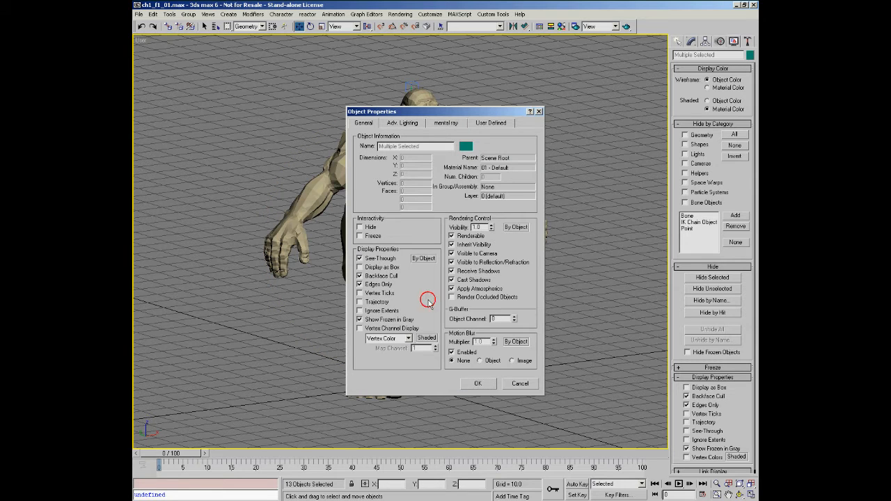
left_click(477, 383)
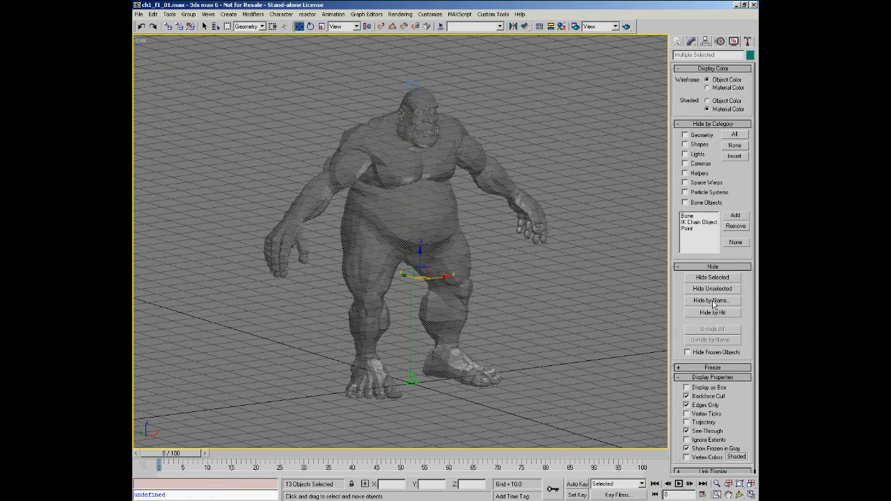
left_click(689, 368)
left_click(704, 379)
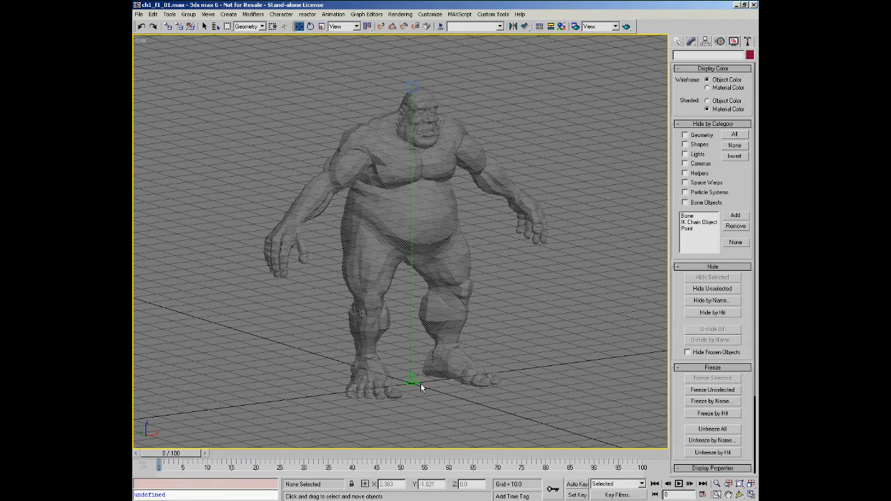
Set the selection filter back to All and delete the tape measure helper at the ogre's feet.
right_click(448, 382)
mouse_move(461, 383)
left_click(496, 386)
left_click(410, 380)
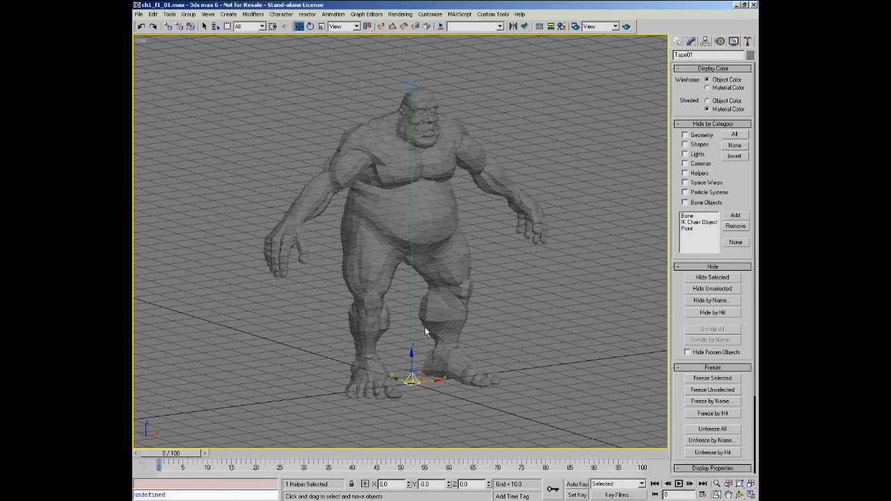
left_click(504, 390)
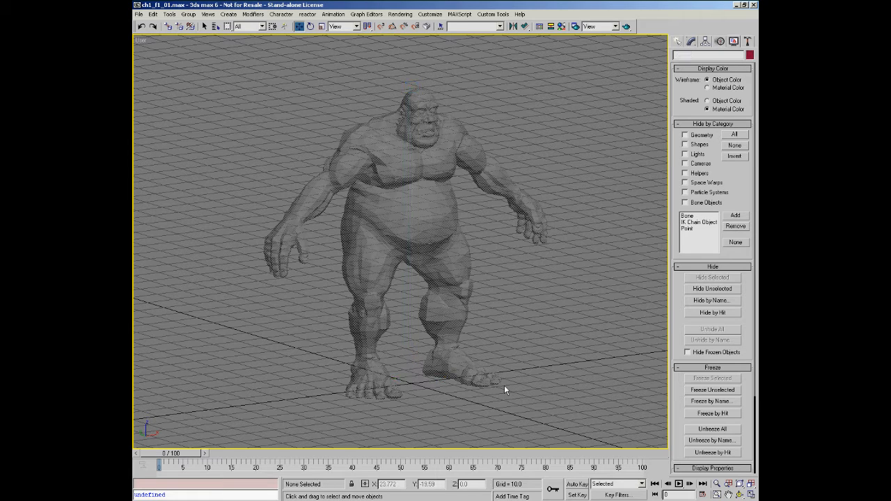
Show the ogre in the Left view with the grid hidden and start creating Bones.
key("f")
key("l")
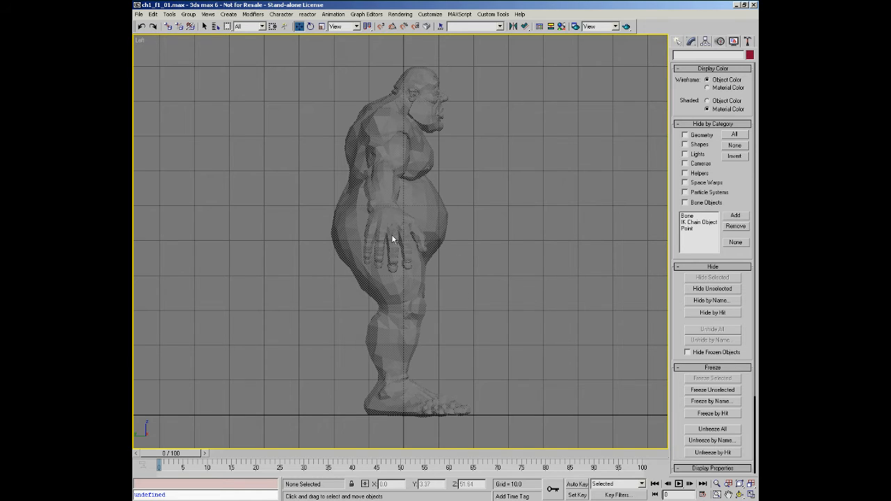
key("g")
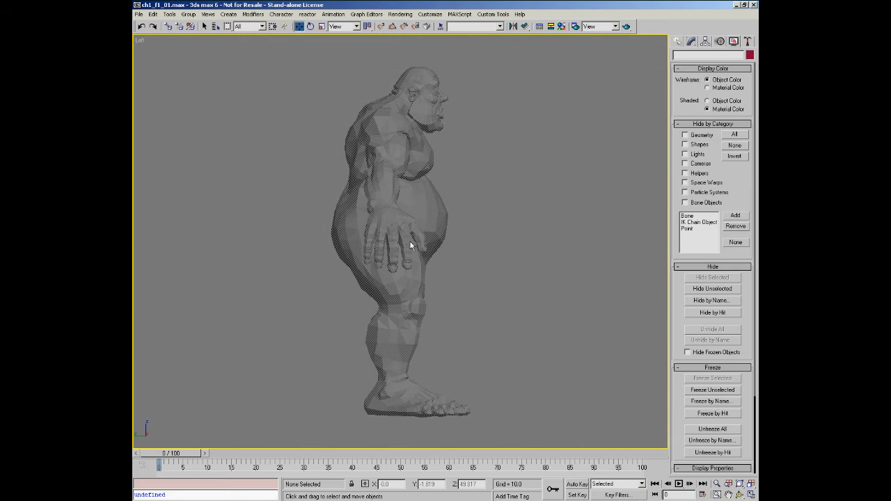
middle_click_drag(408, 213, 402, 187)
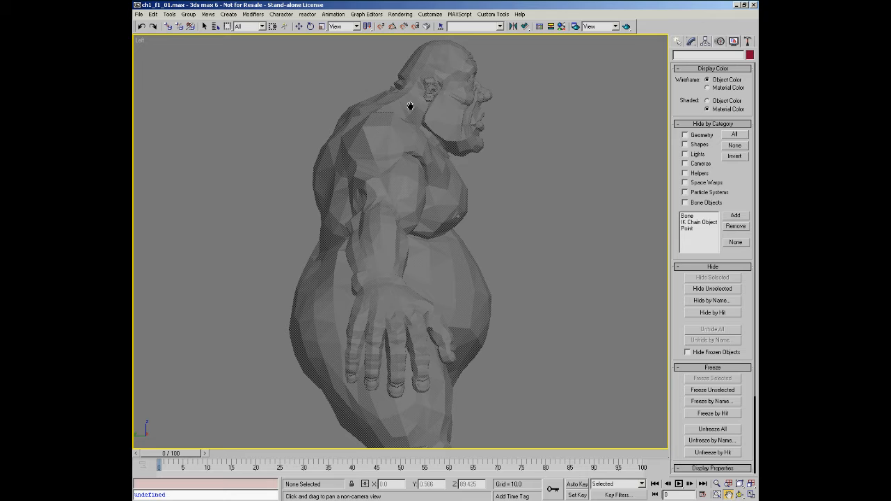
left_click(679, 41)
left_click(750, 58)
left_click(692, 104)
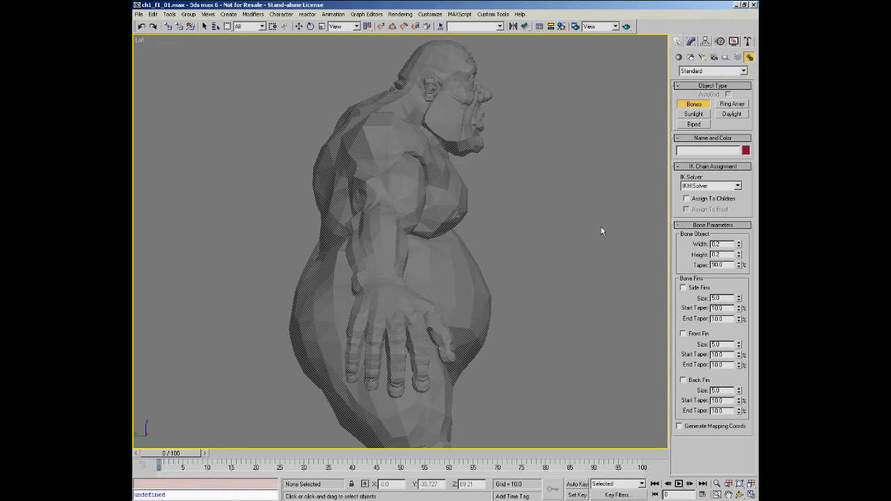
Try out test bones in the pelvis, first at the default size and again with width and height of 10.
double_click(724, 243)
left_click(348, 275)
right_click(332, 335)
double_click(725, 244)
type("10")
key("Tab")
type("10")
left_click(311, 382)
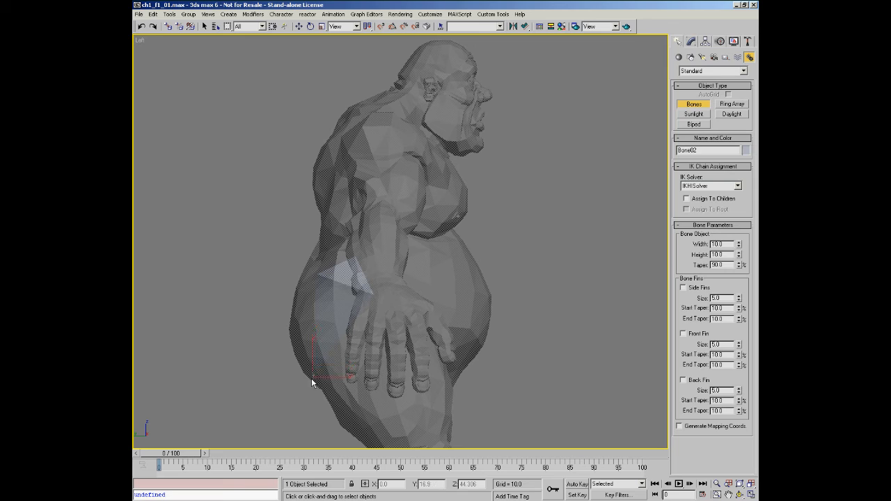
right_click(311, 385)
Try a pelvis test bone with bone width and height of 4.
double_click(721, 245)
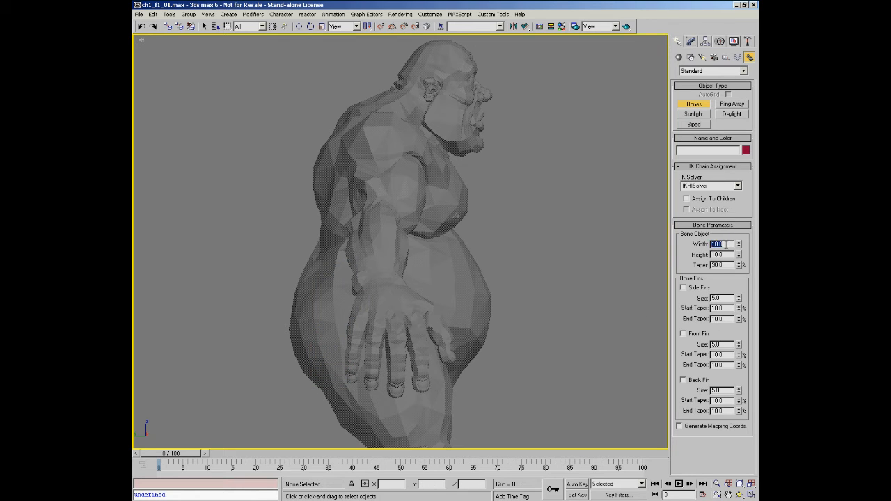
type("4")
double_click(725, 254)
type("4")
key("Return")
left_click(356, 258)
left_click(326, 327)
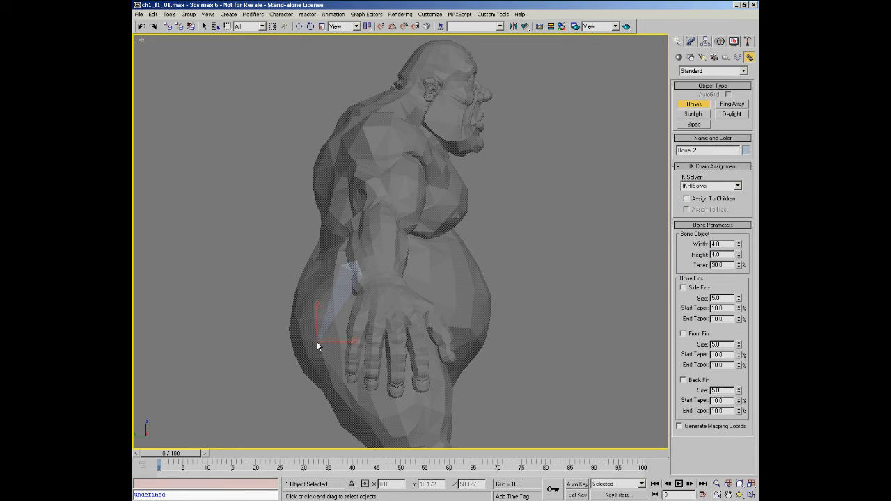
right_click(316, 347)
Set the bone width and height to 2 and draw a trial bone down the pelvis.
double_click(723, 244)
type("2")
double_click(725, 255)
type("2")
key("Return")
left_click(349, 253)
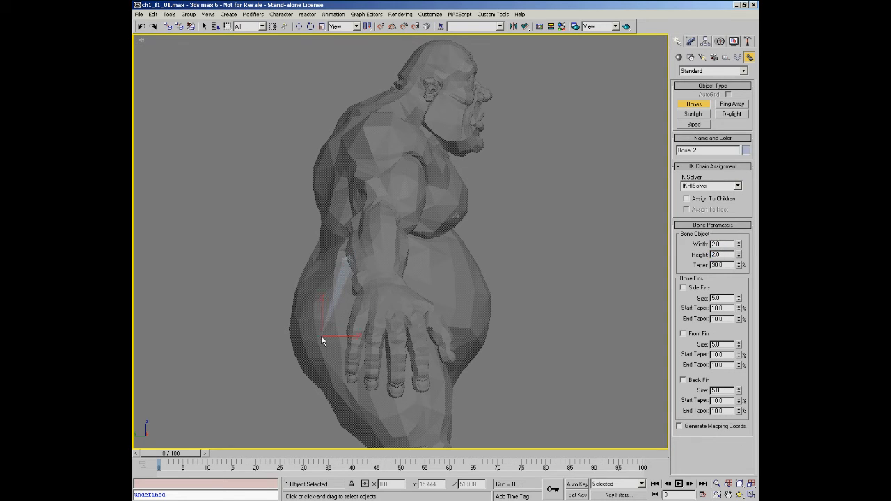
right_click(321, 336)
Draw a single pelvis bone pointing from the ogre's lower back down through the buttocks.
middle_click_drag(348, 332, 356, 318)
left_click(352, 255)
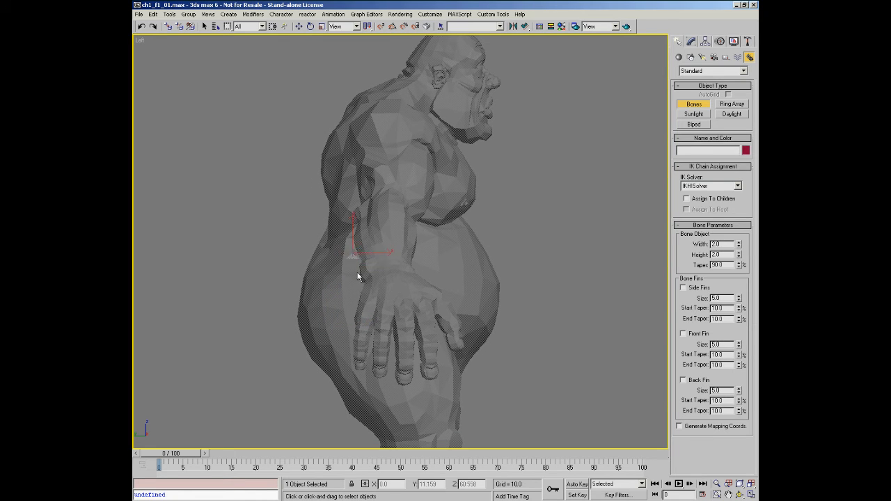
left_click(337, 341)
right_click(337, 340)
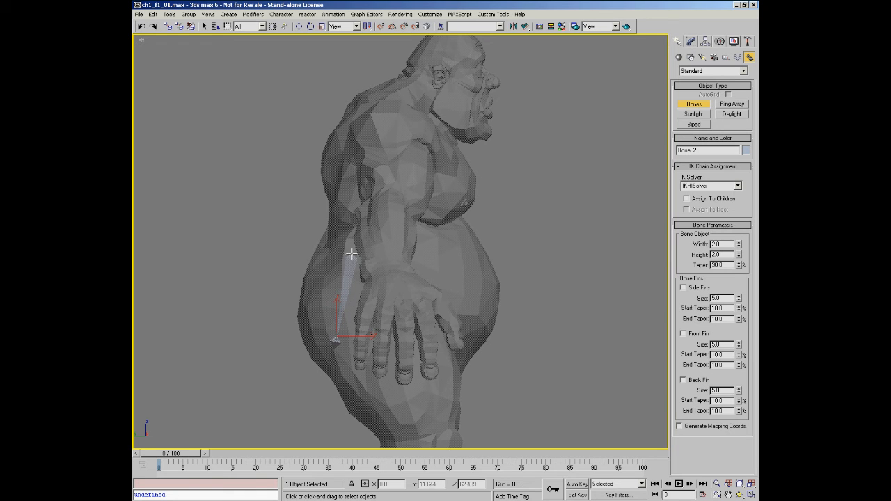
Draw three spine bones from just above the pelvis bone up the back to the base of the neck.
middle_click_drag(394, 167, 354, 268)
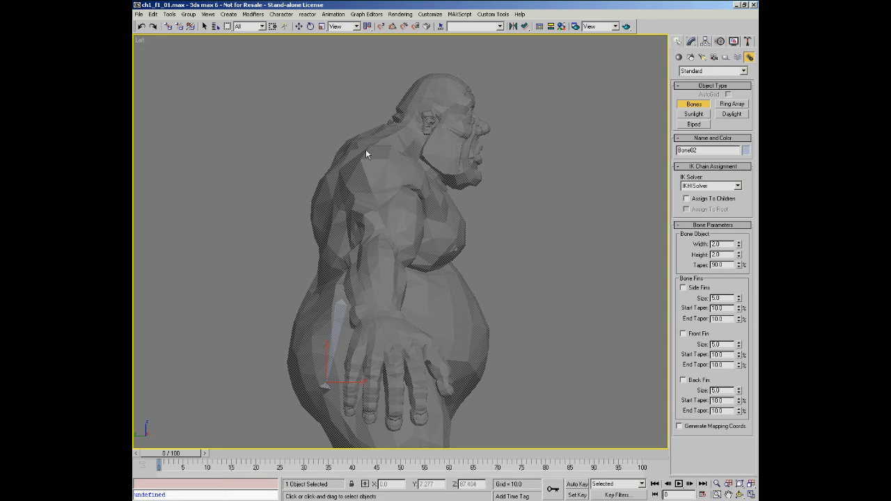
left_click(342, 291)
left_click(346, 247)
left_click(357, 179)
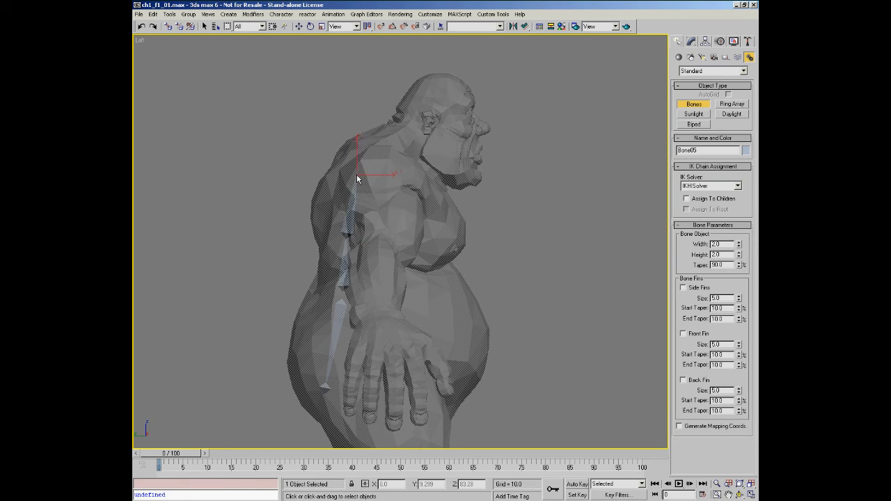
left_click(394, 140)
Extend the spine chain with a neck bone and a head bone ending at the top of the head.
middle_click_drag(423, 158, 364, 183)
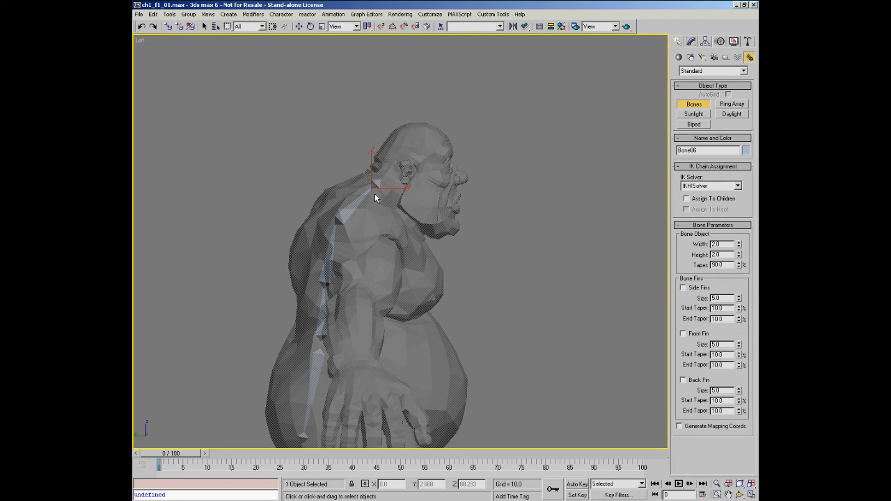
left_click(397, 180)
left_click(425, 120)
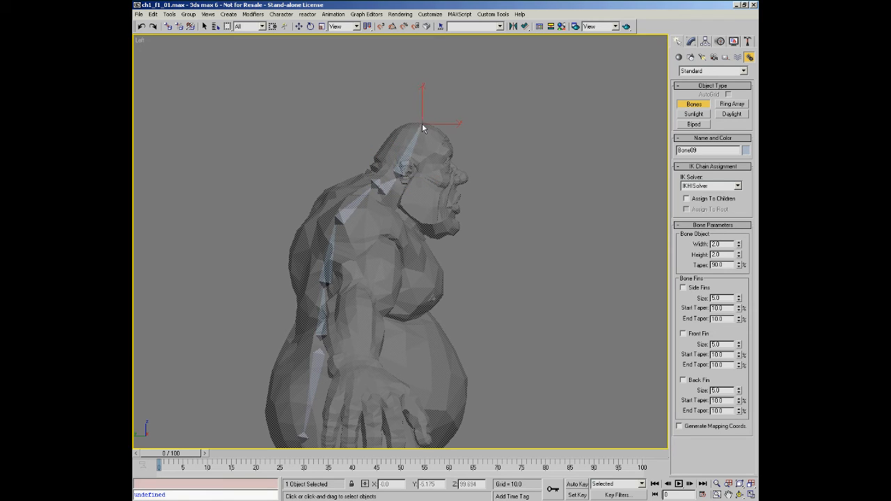
right_click(499, 134)
Open Bone Tools, lengthen its window and expand only the Object Properties section below the editing tools.
middle_click_drag(459, 188, 500, 132)
middle_click_drag(408, 295, 412, 254)
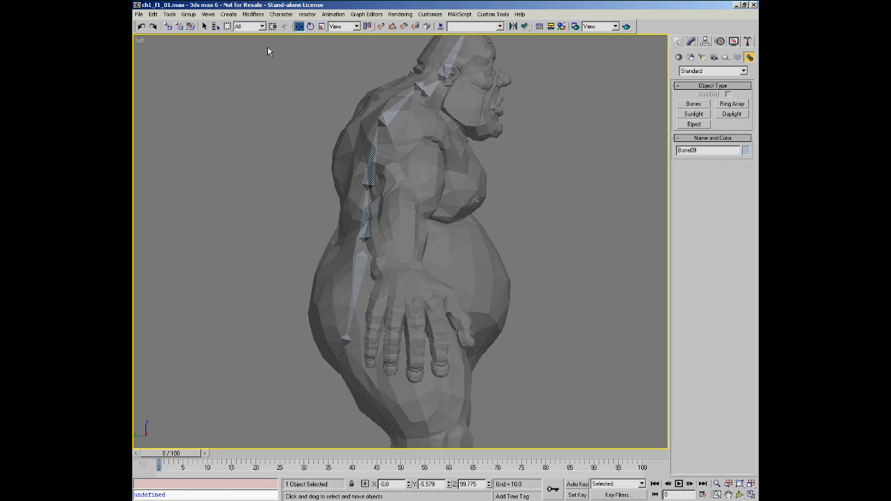
left_click(281, 14)
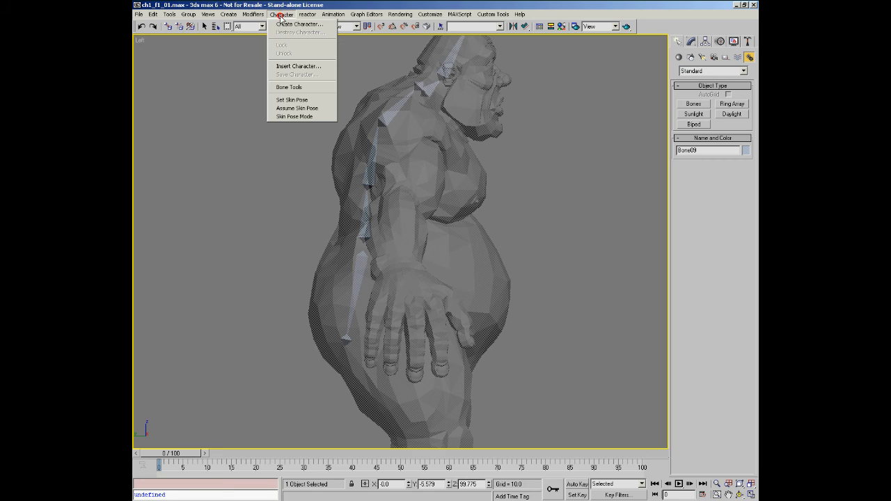
left_click(296, 87)
left_click_drag(222, 75, 215, 63)
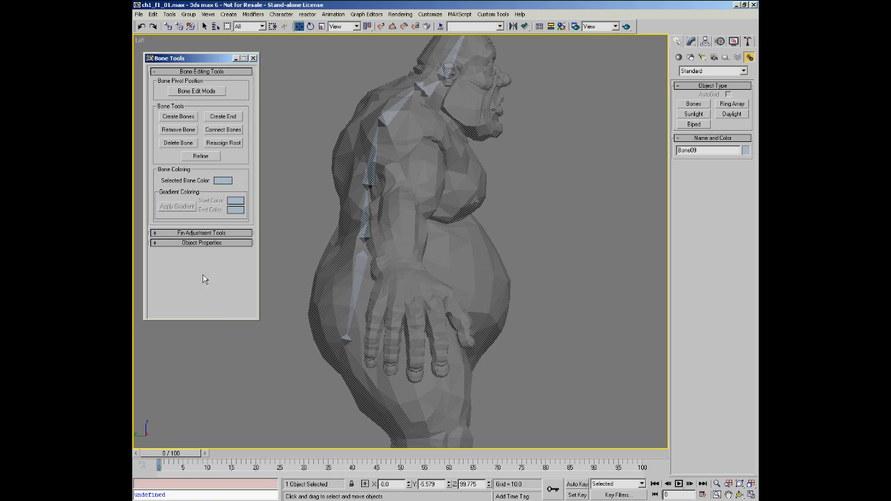
left_click_drag(193, 320, 196, 444)
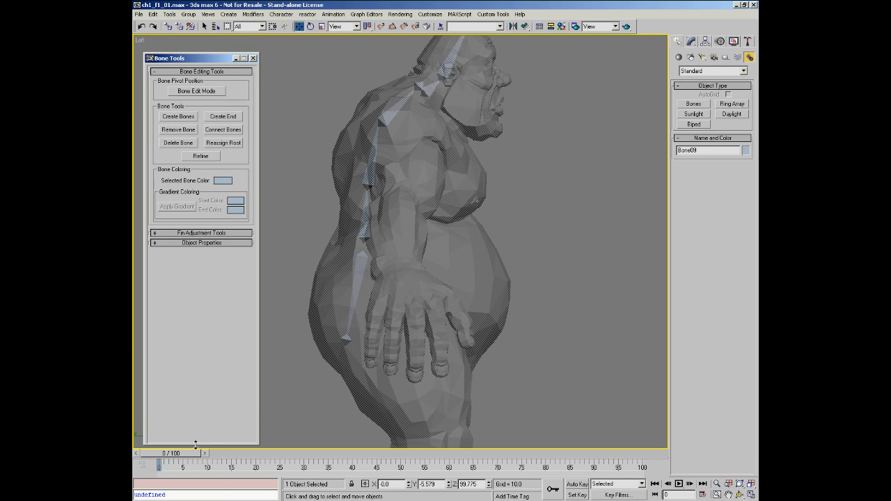
left_click(195, 233)
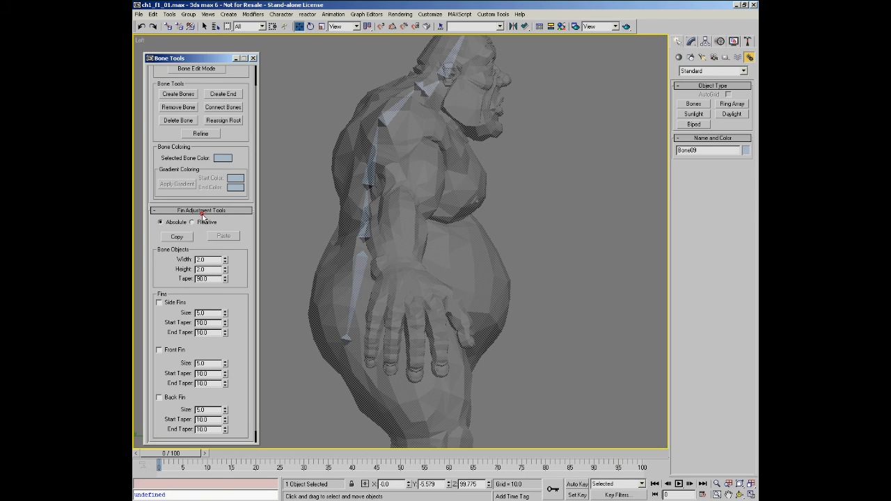
left_click(201, 210)
left_click(202, 242)
left_click(230, 266)
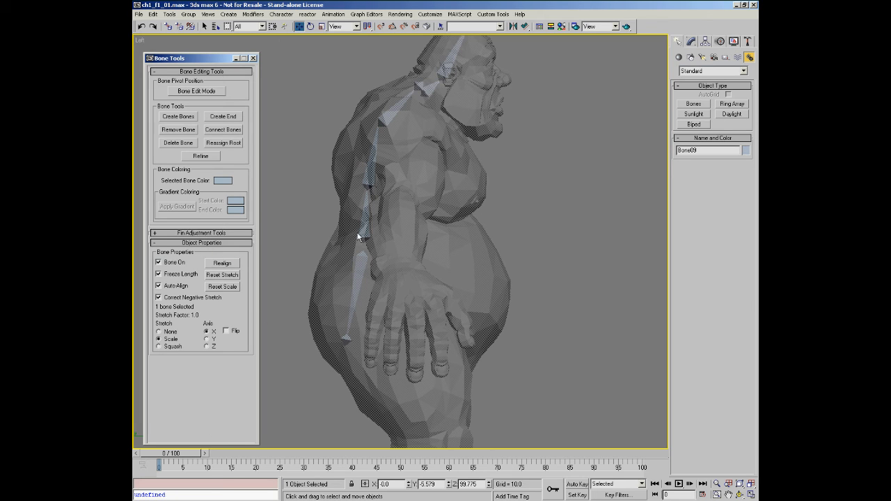
Turn on Bone Edit Mode and try moving the neck joint and the lowest spine joint.
middle_click_drag(406, 223, 415, 265)
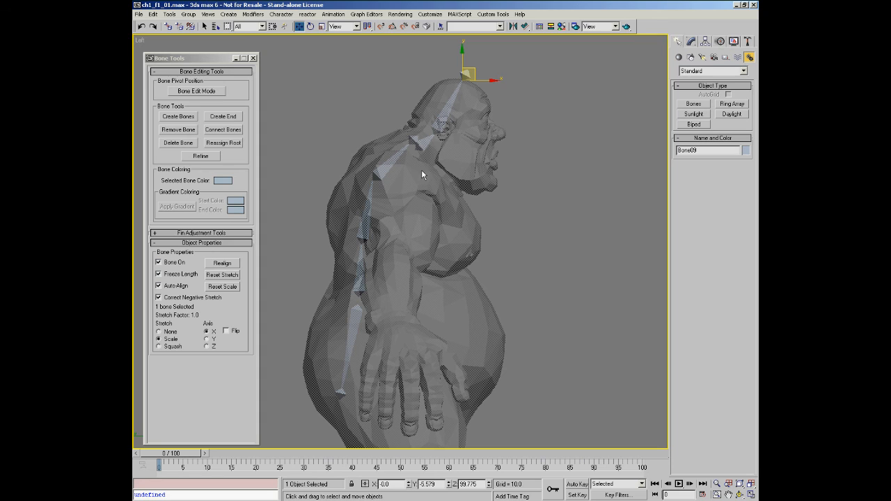
left_click(196, 91)
left_click_drag(423, 149, 440, 140)
left_click(375, 268)
left_click_drag(377, 267, 405, 280)
right_click(405, 280)
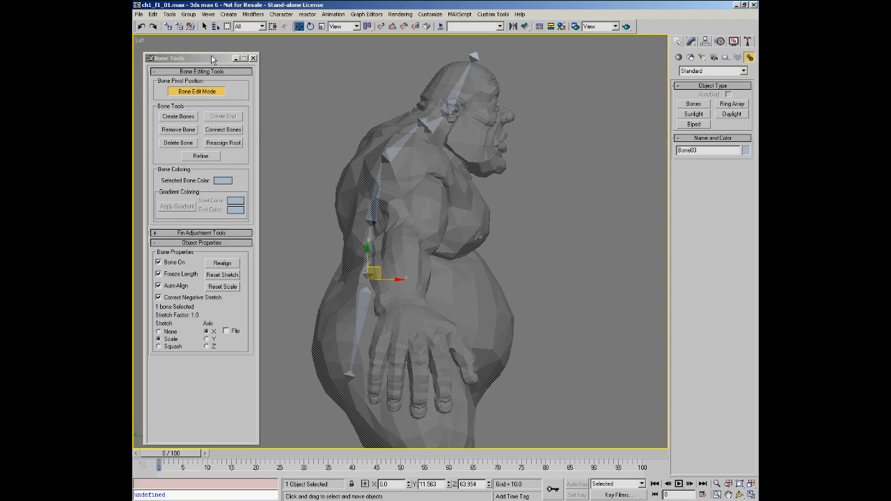
Examine the lowest spine bone's parameters and its Adjust Pivot and Adjust Transform settings.
left_click(690, 42)
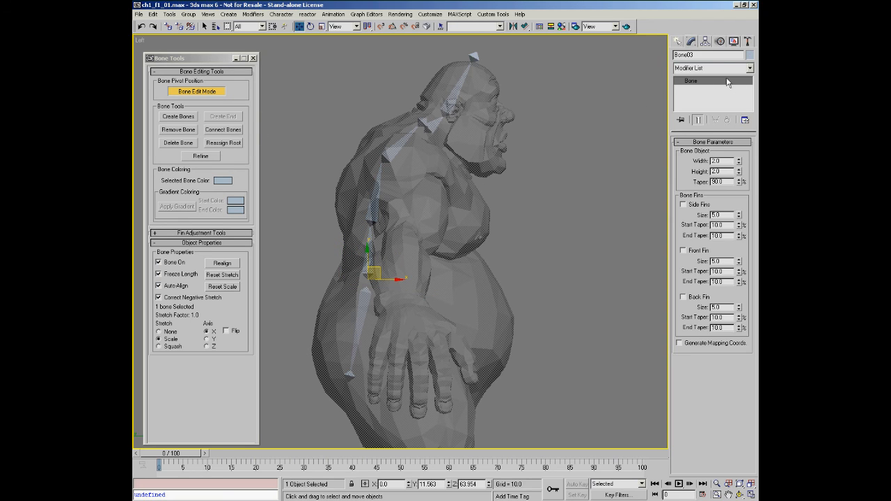
left_click(705, 42)
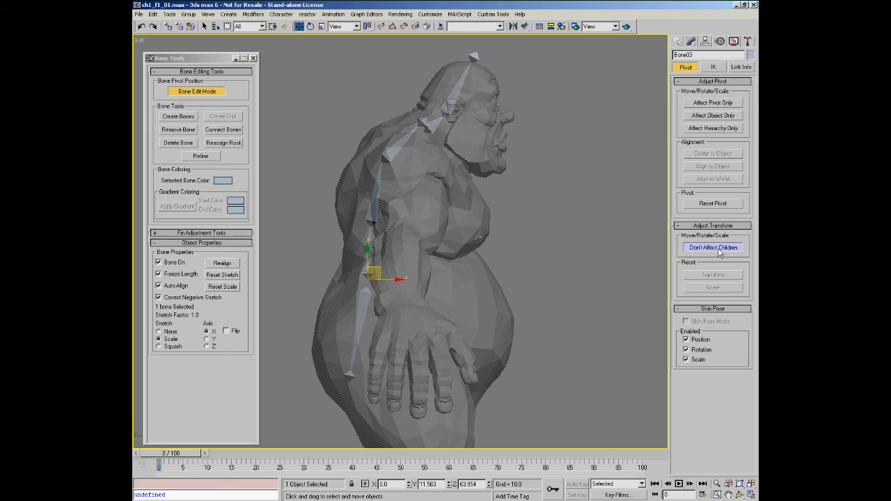